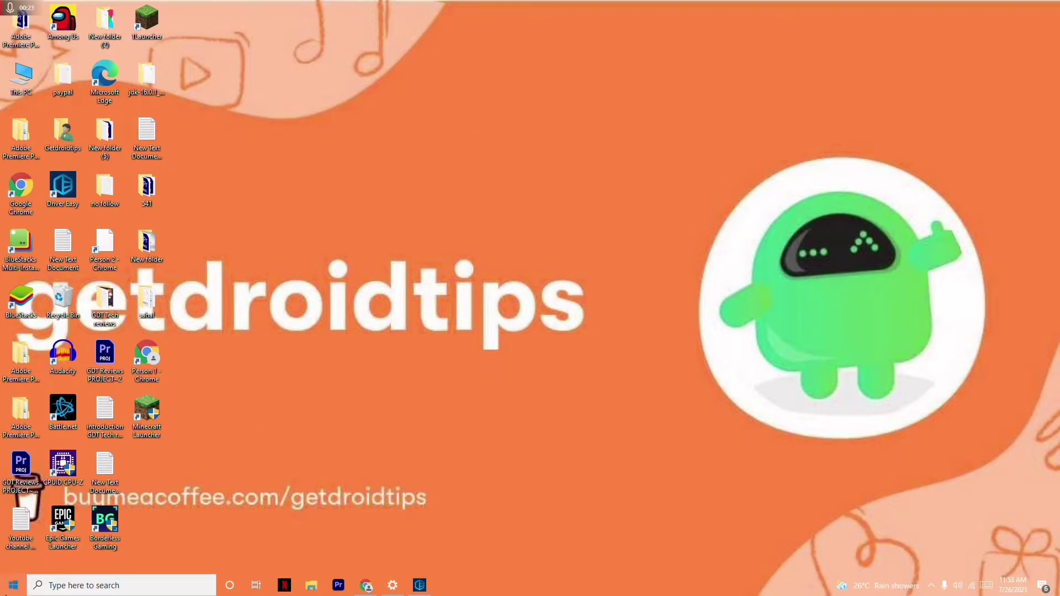
# Show the Start menu's power options (sleep, shut down, restart) without actually restarting.
pyautogui.click(12, 586)
pyautogui.click(13, 560)
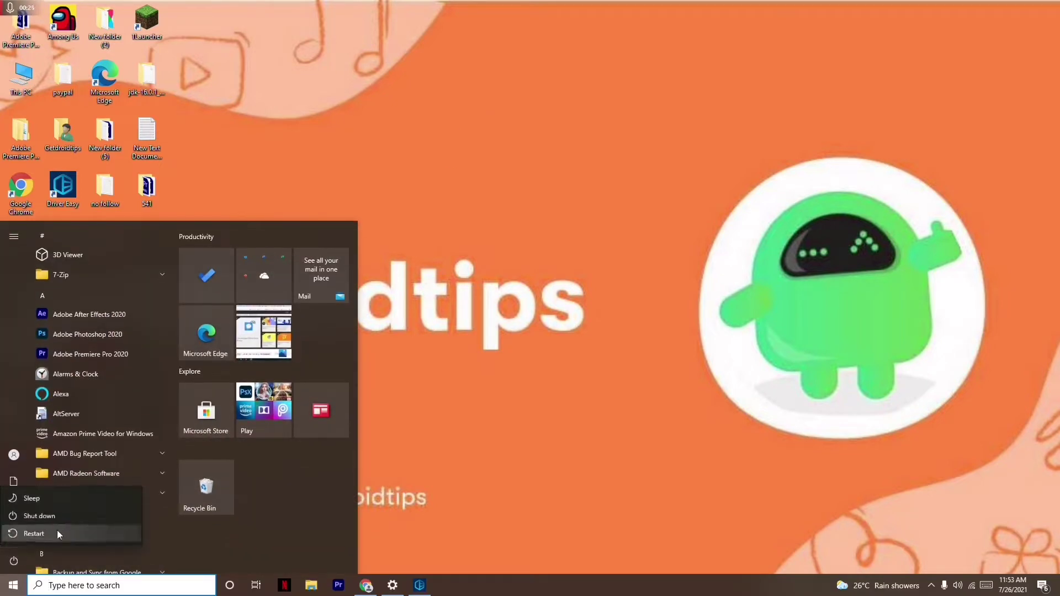
pyautogui.click(450, 427)
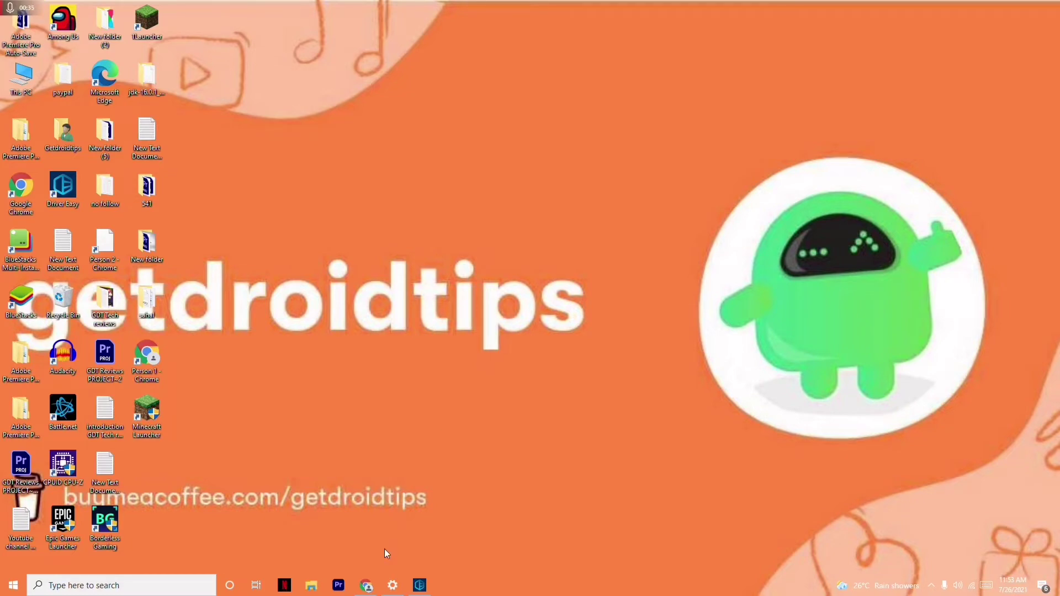
# Restore the Chrome window and switch to the Logitech G HUB page.
pyautogui.click(366, 585)
pyautogui.click(216, 8)
# Search for 'control' and reach Control Panel's Programs and Features list.
pyautogui.click(178, 586)
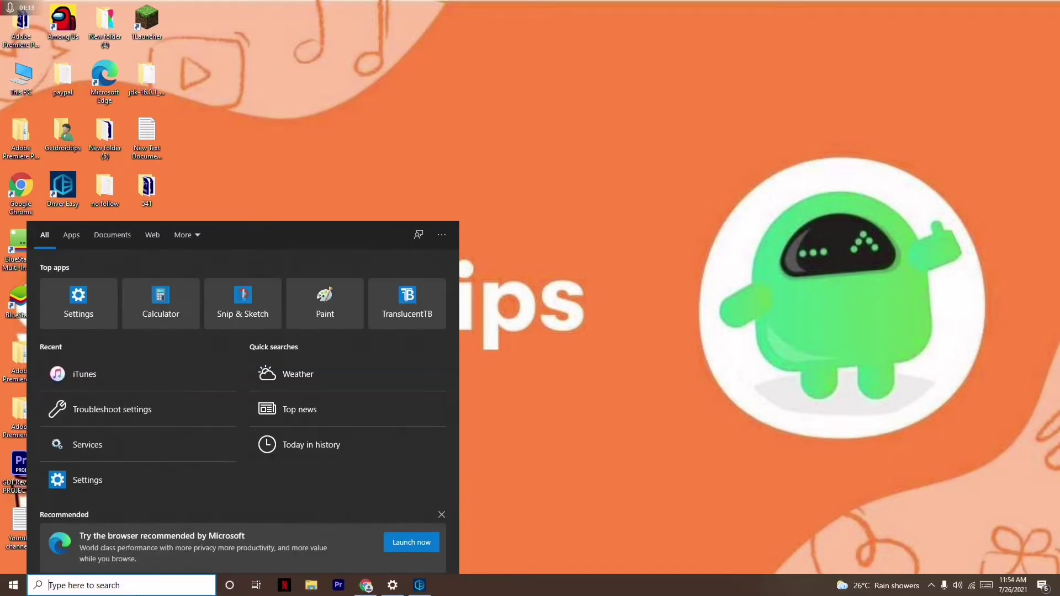
pyautogui.write('cont')
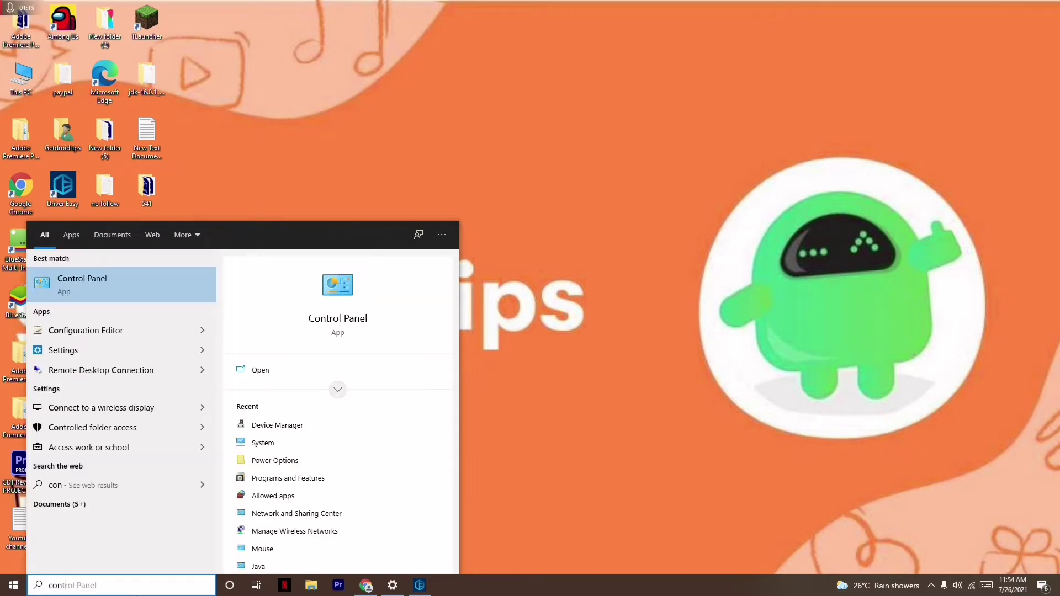
pyautogui.write('rol')
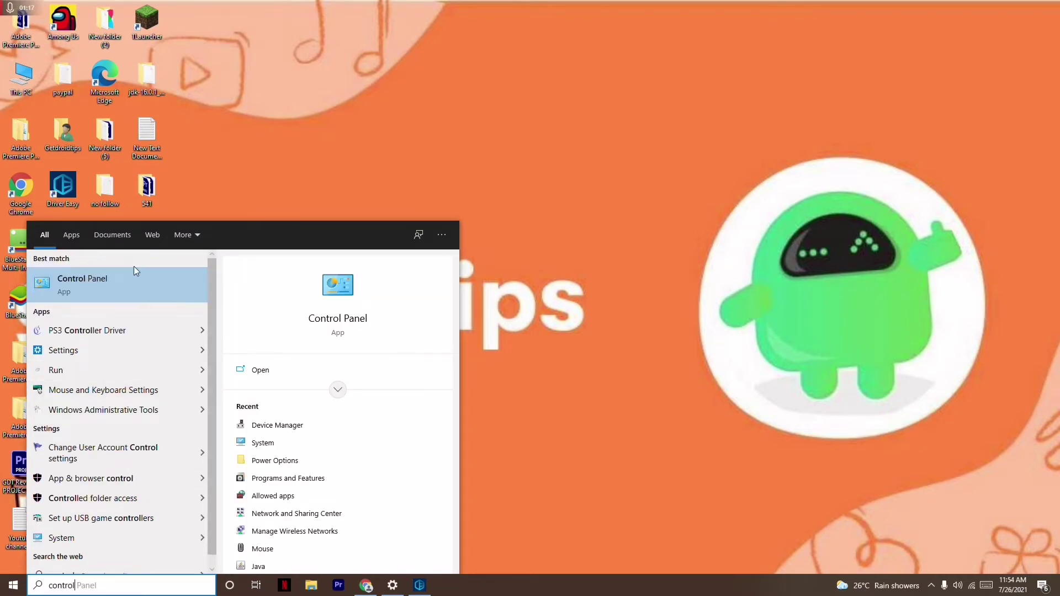
pyautogui.click(130, 274)
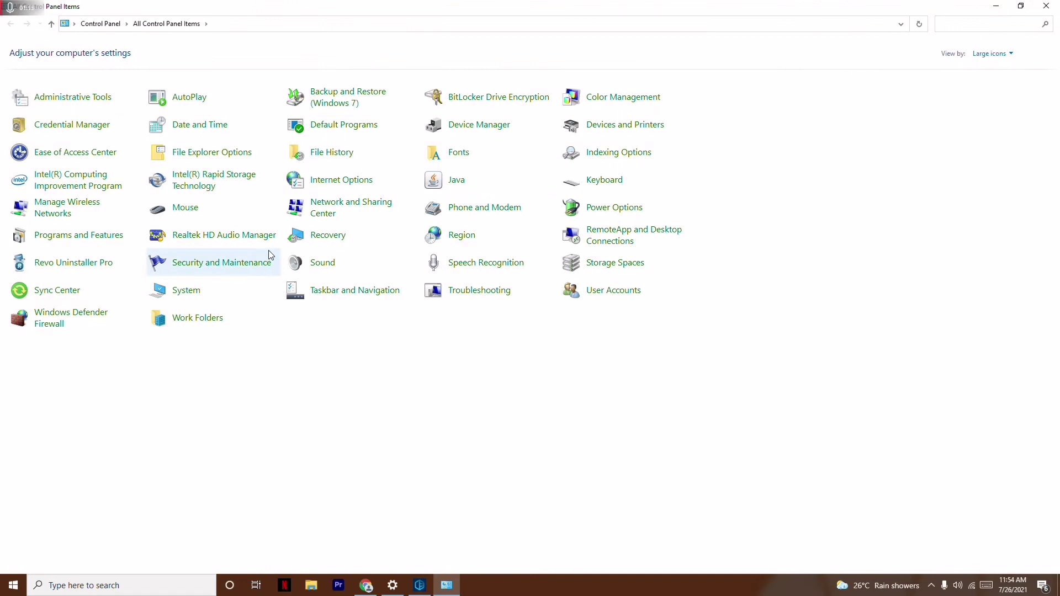
pyautogui.click(92, 237)
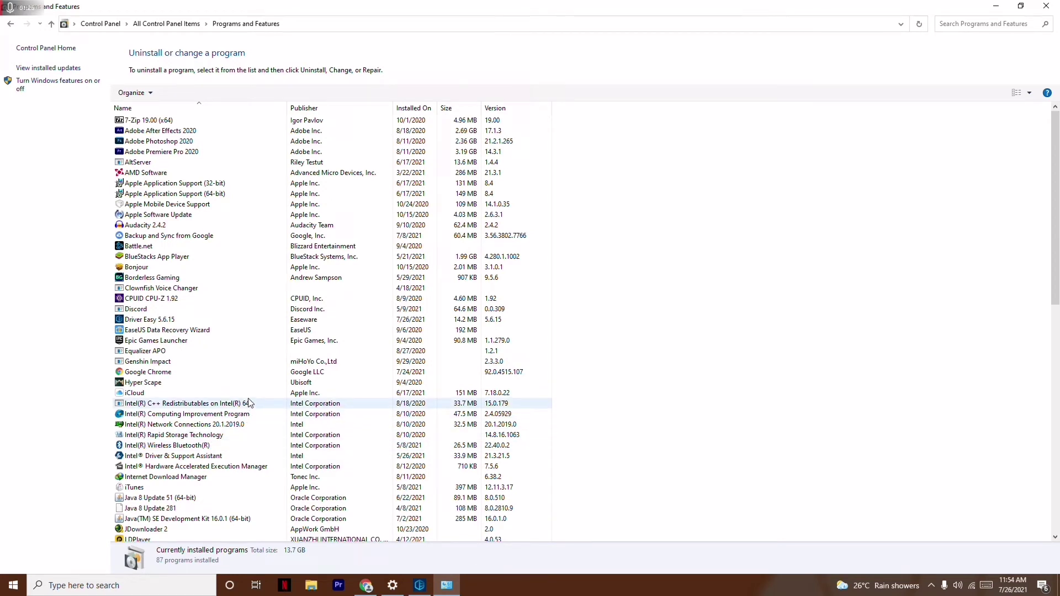
# Show the Uninstall option for Adobe After Effects 2020, dismiss it and close the window.
pyautogui.rightClick(197, 132)
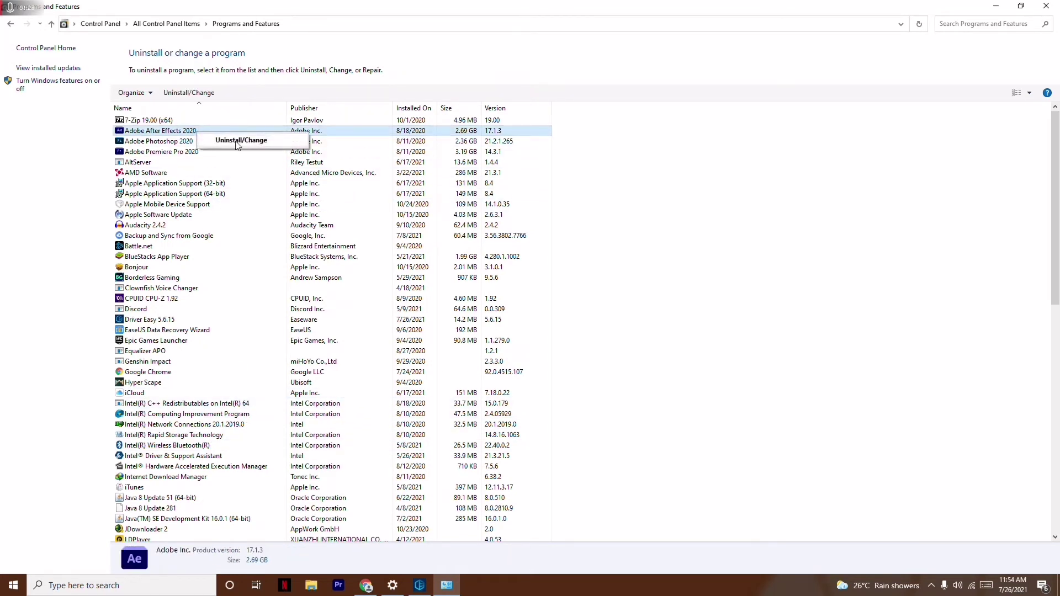
pyautogui.click(820, 279)
pyautogui.click(994, 7)
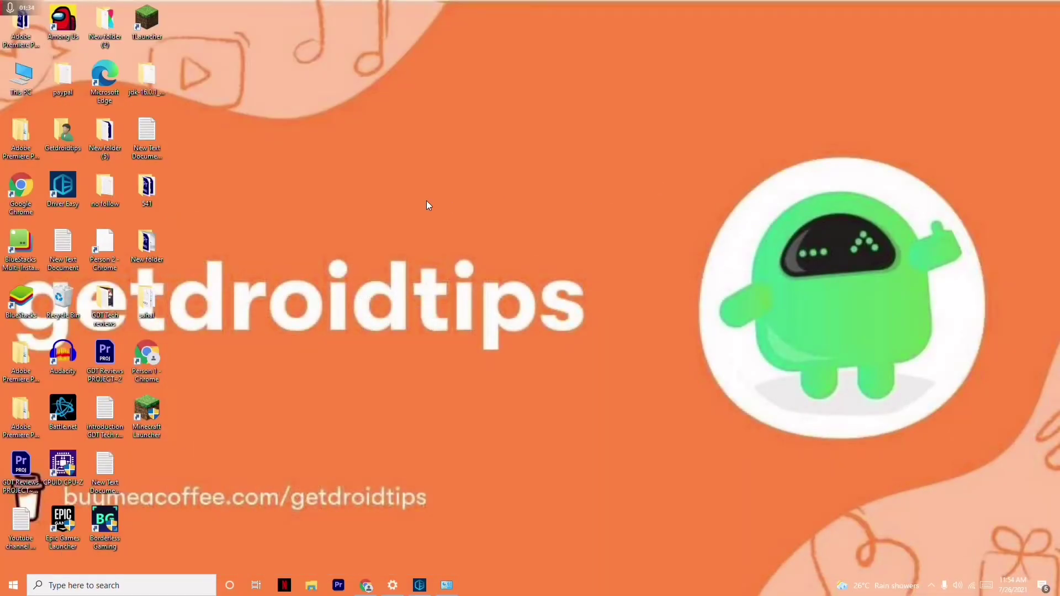
pyautogui.click(419, 586)
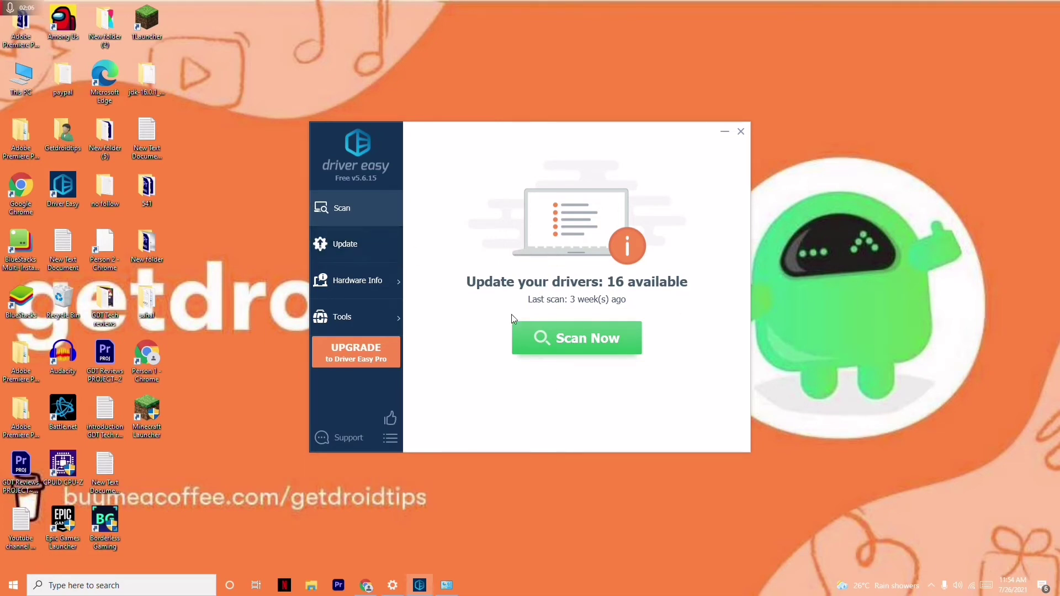
pyautogui.click(723, 131)
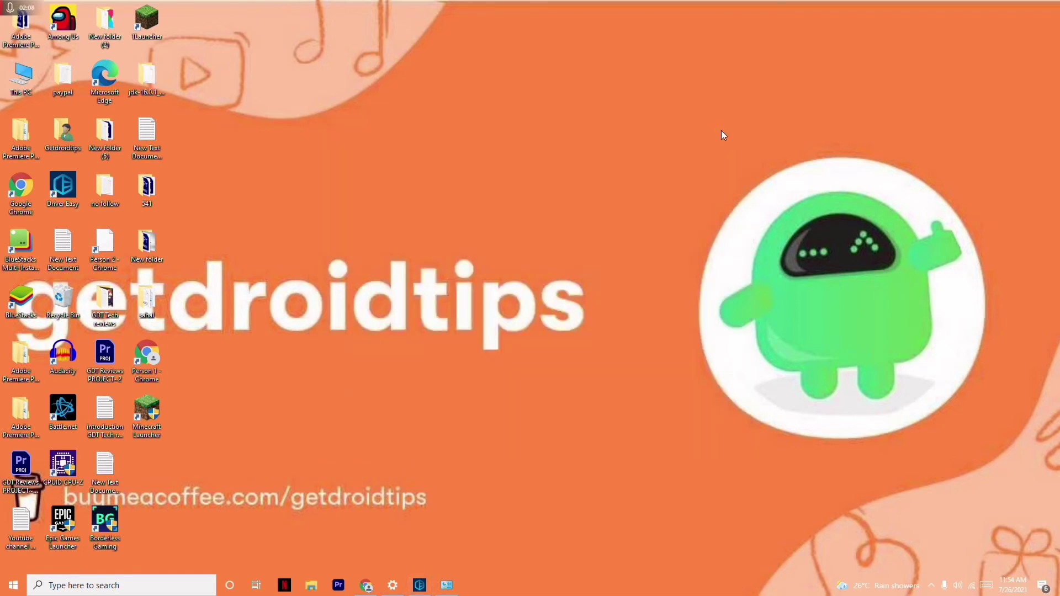